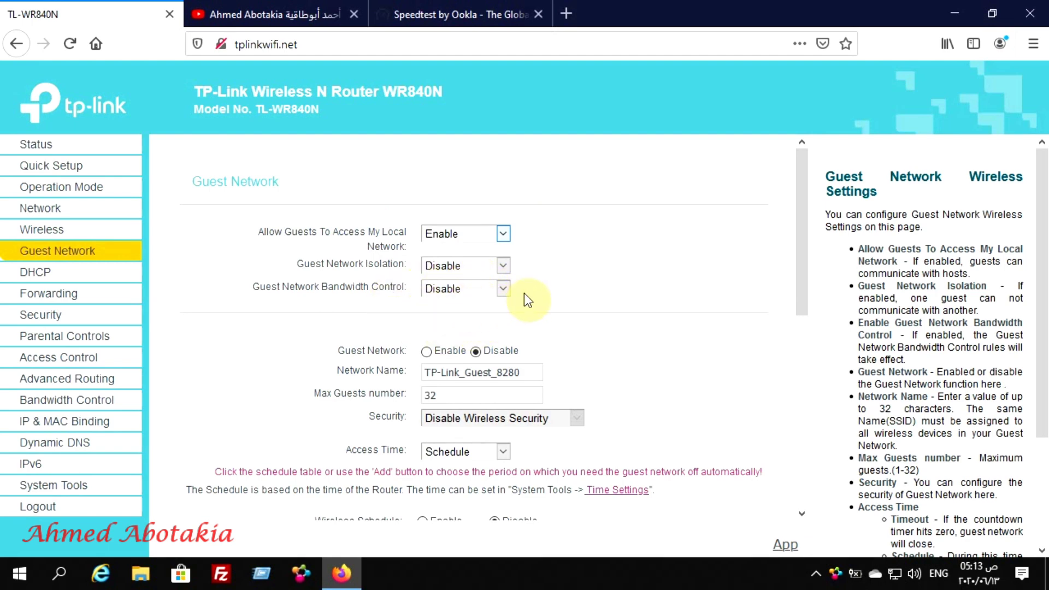
Enable guest network bandwidth control and set egress minimum and maximum to 3000 Kbps
{"action": "left_click", "coordinate": [503, 288]}
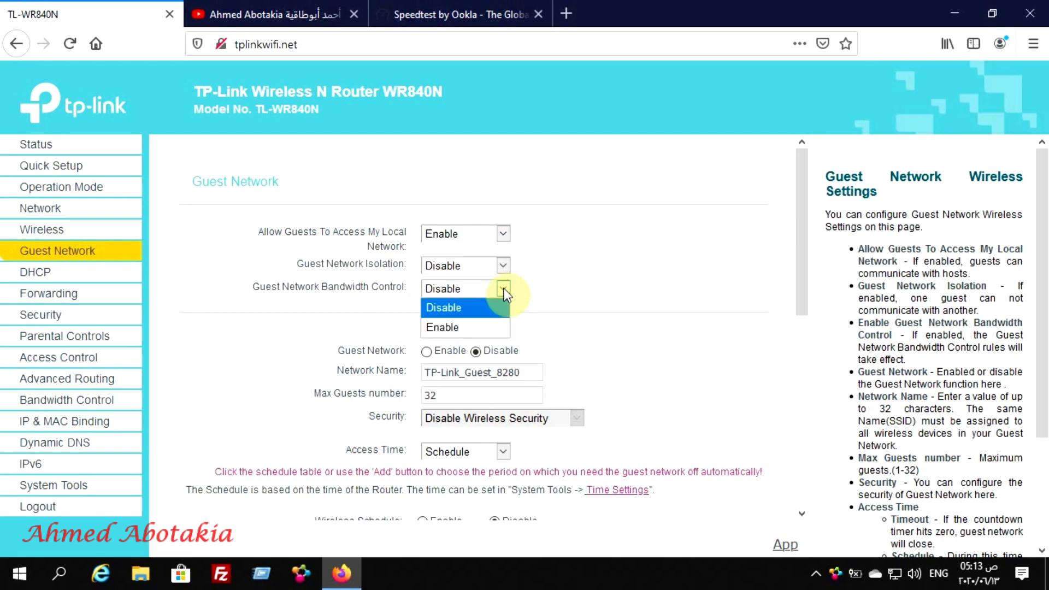
{"action": "left_click", "coordinate": [468, 327]}
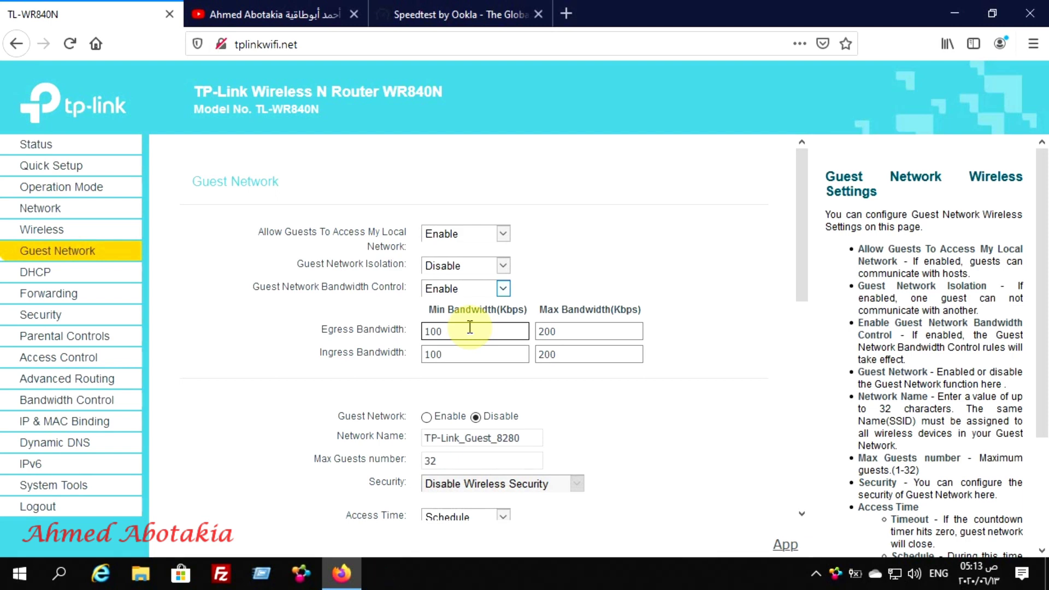
{"action": "left_click", "coordinate": [470, 328]}
{"action": "key", "text": "BackSpace"}
{"action": "key", "text": "BackSpace"}
{"action": "key", "text": "BackSpace"}
{"action": "type", "text": "3000"}
{"action": "left_click", "coordinate": [562, 328]}
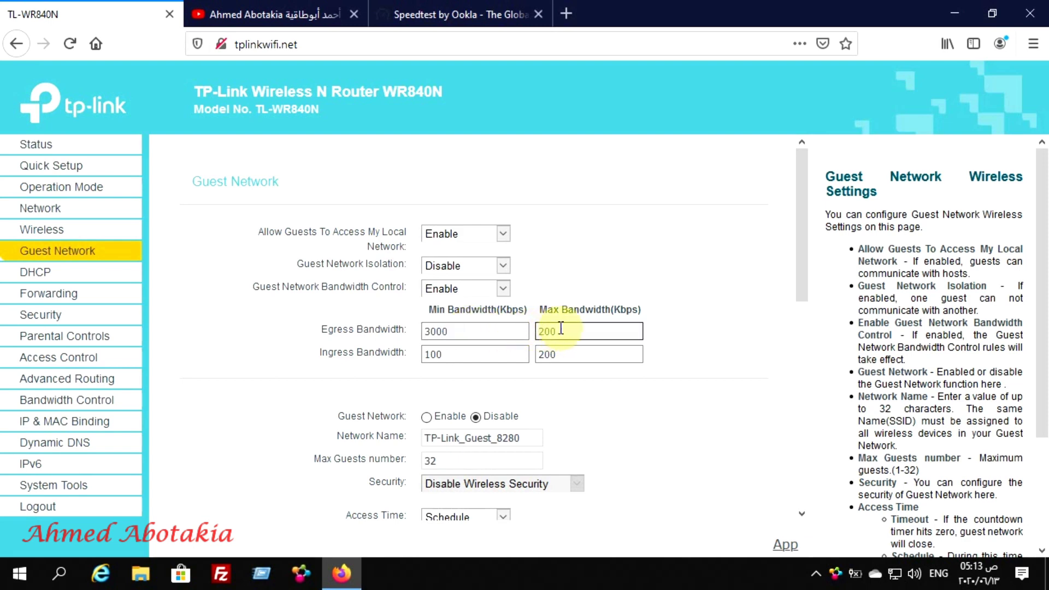
{"action": "key", "text": "BackSpace"}
{"action": "key", "text": "BackSpace"}
{"action": "key", "text": "BackSpace"}
{"action": "type", "text": "3000"}
Set the guest ingress minimum and maximum bandwidth to 3000 Kbps
{"action": "left_click", "coordinate": [461, 356]}
{"action": "key", "text": "BackSpace"}
{"action": "key", "text": "BackSpace"}
{"action": "key", "text": "BackSpace"}
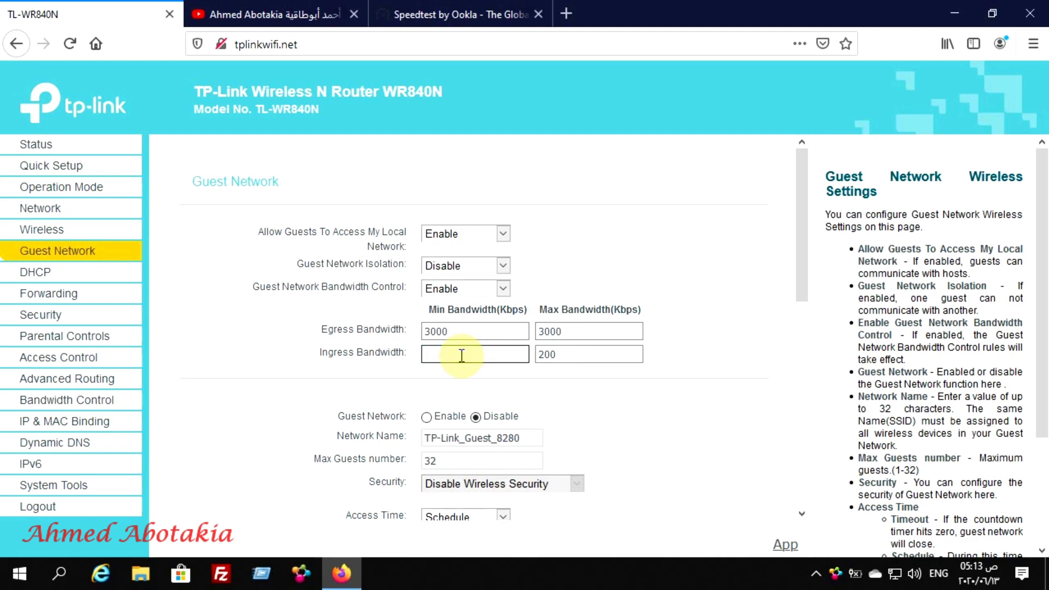
{"action": "type", "text": "3000"}
{"action": "left_click", "coordinate": [568, 354]}
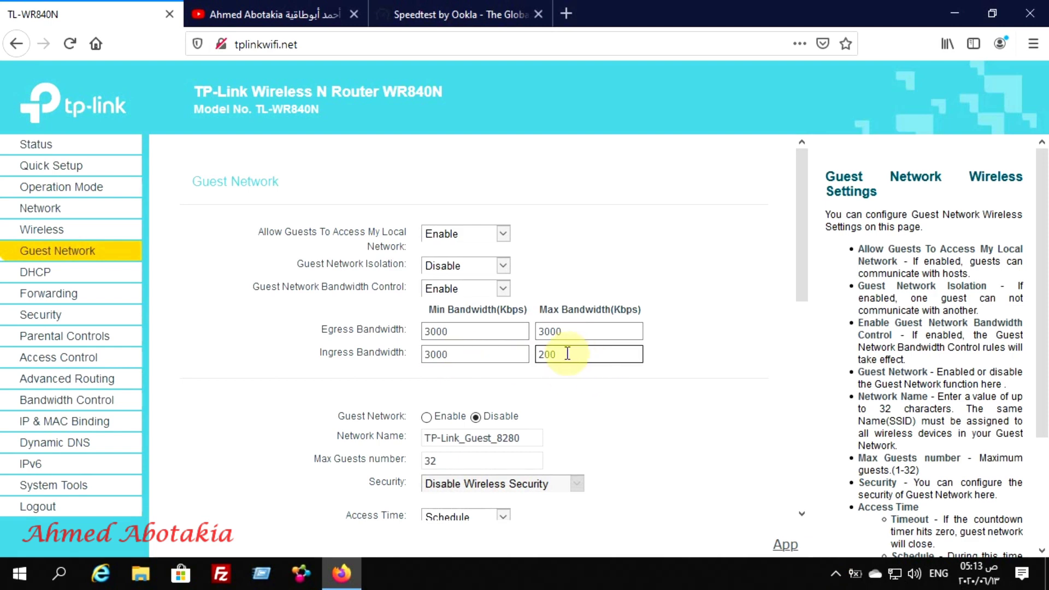
{"action": "key", "text": "BackSpace"}
{"action": "key", "text": "BackSpace"}
{"action": "key", "text": "BackSpace"}
{"action": "type", "text": "3000"}
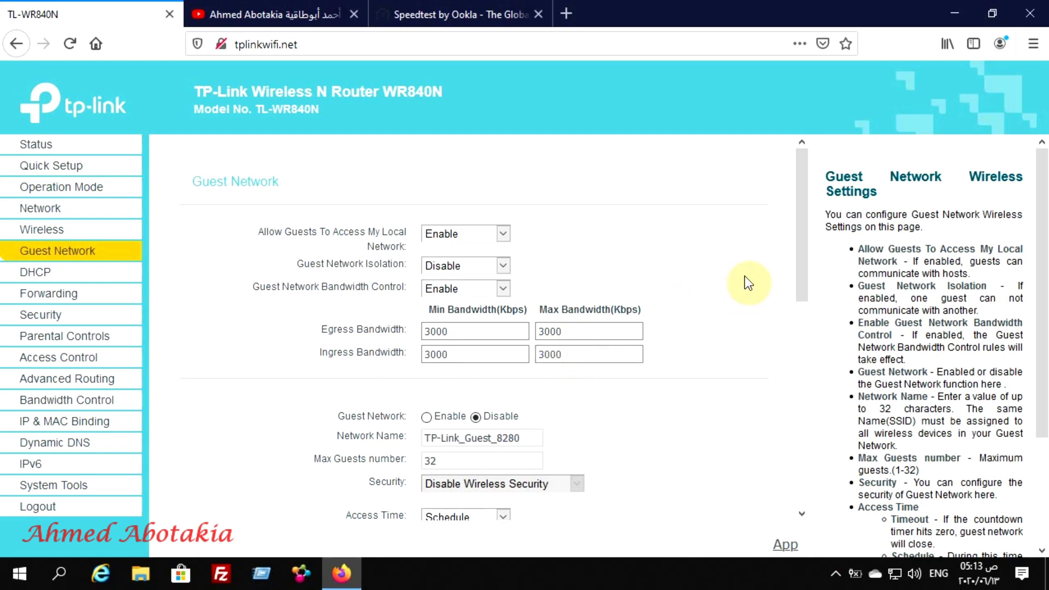
Turn on the guest network and replace its default network name with 'Link'
{"action": "left_click_drag", "start_coordinate": [804, 237], "coordinate": [804, 284]}
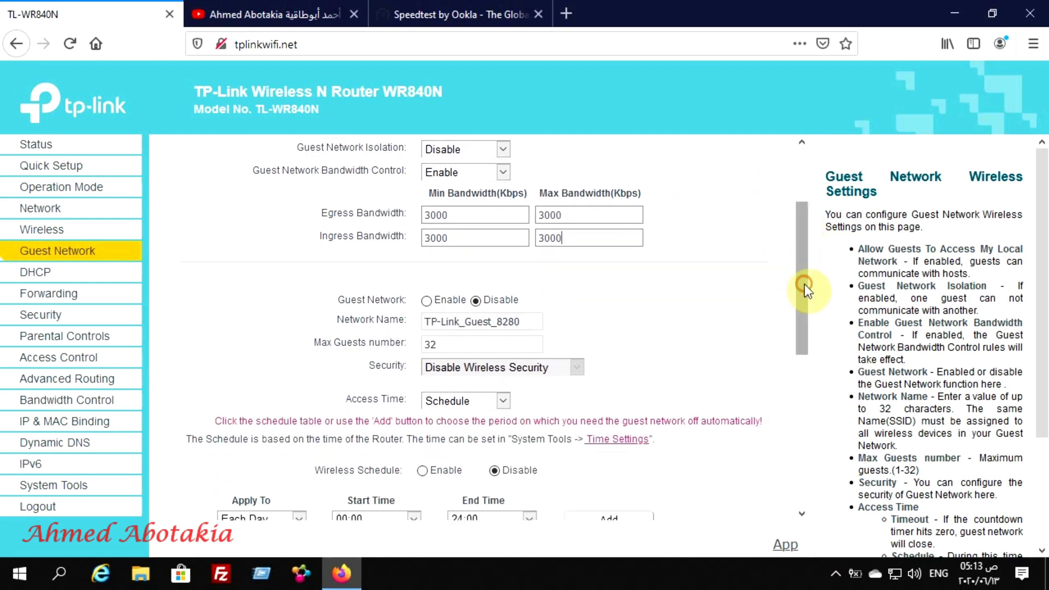
{"action": "left_click", "coordinate": [427, 302]}
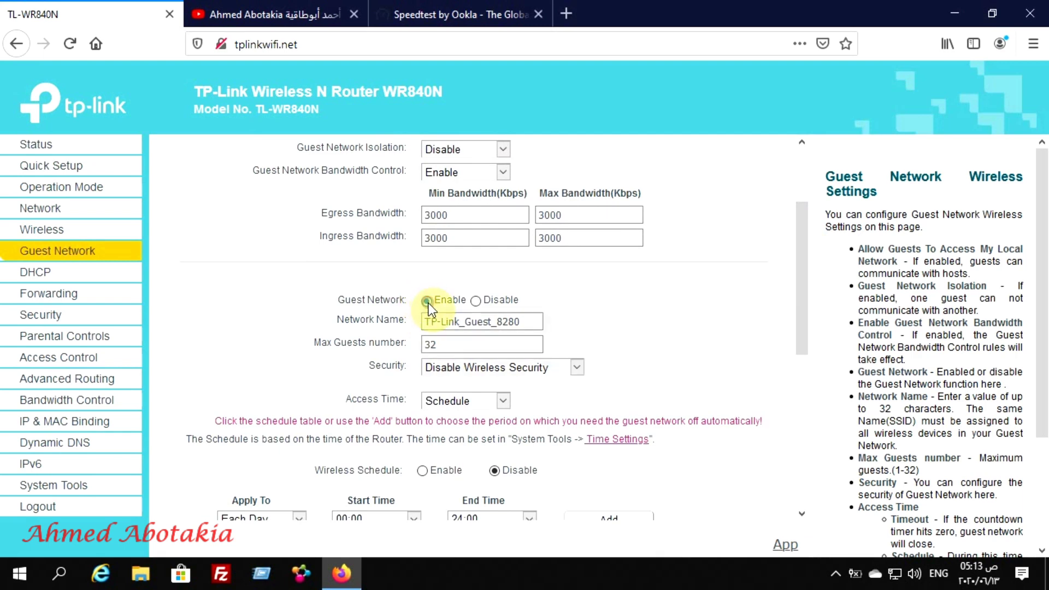
{"action": "left_click", "coordinate": [528, 323]}
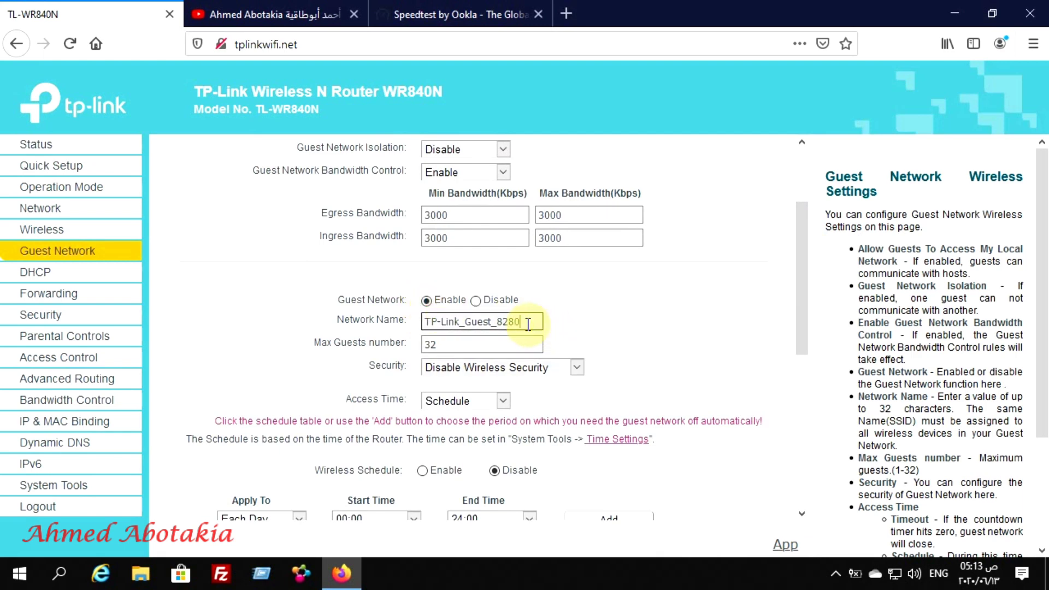
{"action": "key", "text": "BackSpace"}
{"action": "key", "text": "BackSpace"}
{"action": "key", "text": "BackSpace"}
{"action": "key", "text": "BackSpace"}
{"action": "key", "text": "BackSpace"}
{"action": "key", "text": "BackSpace"}
{"action": "key", "text": "BackSpace"}
{"action": "key", "text": "BackSpace"}
{"action": "key", "text": "BackSpace"}
{"action": "key", "text": "BackSpace"}
{"action": "key", "text": "BackSpace"}
{"action": "key", "text": "BackSpace"}
{"action": "key", "text": "BackSpace"}
{"action": "key", "text": "BackSpace"}
{"action": "key", "text": "BackSpace"}
{"action": "key", "text": "BackSpace"}
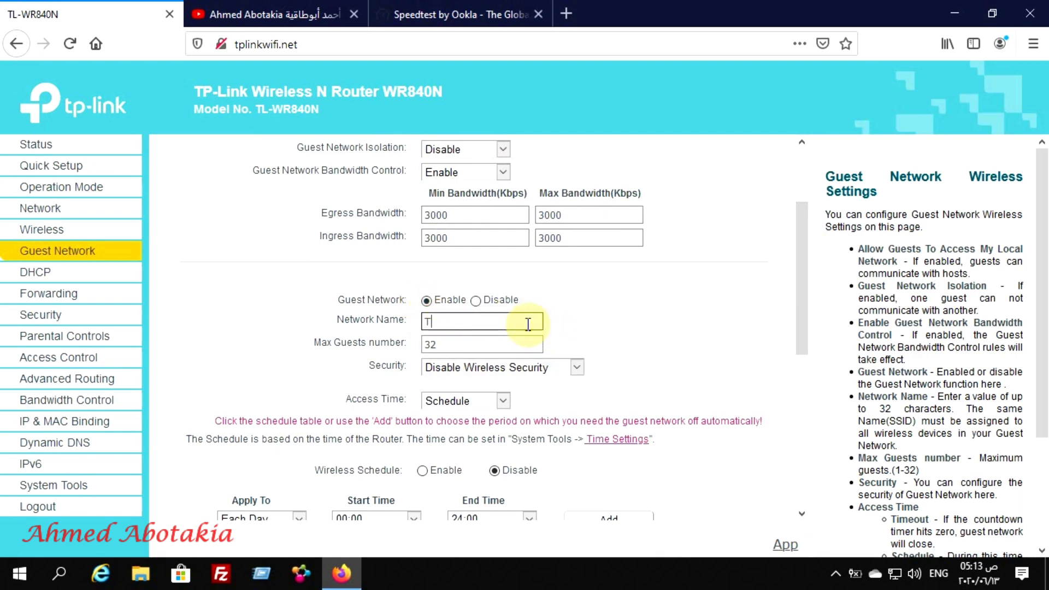
{"action": "key", "text": "BackSpace"}
{"action": "type", "text": "Link"}
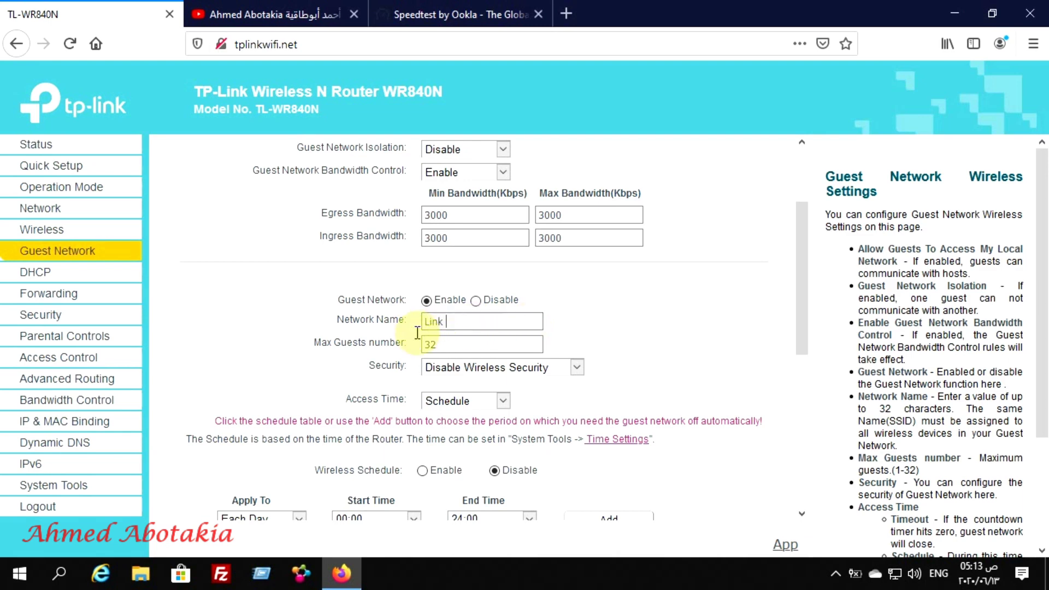
{"action": "left_click", "coordinate": [440, 346]}
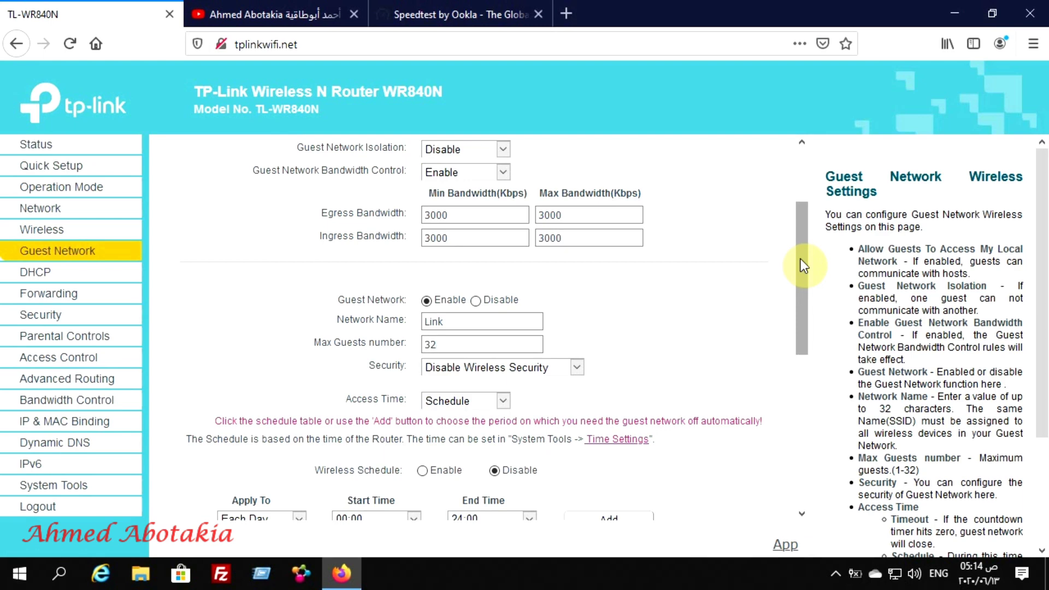
{"action": "left_click_drag", "start_coordinate": [802, 266], "coordinate": [809, 455]}
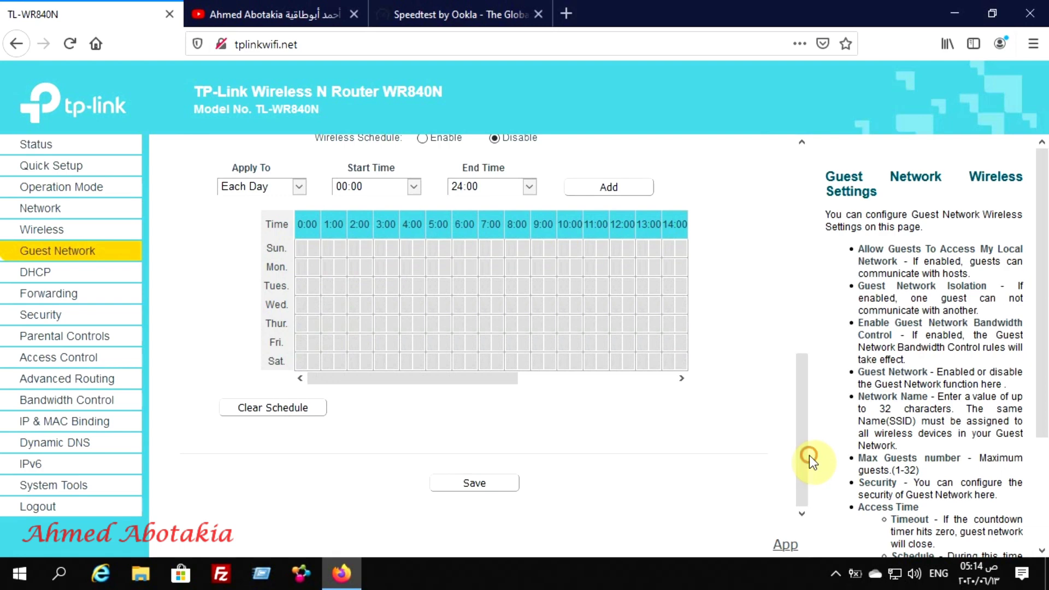
Save the Guest Network form and return to the top of the page
{"action": "left_click", "coordinate": [469, 486]}
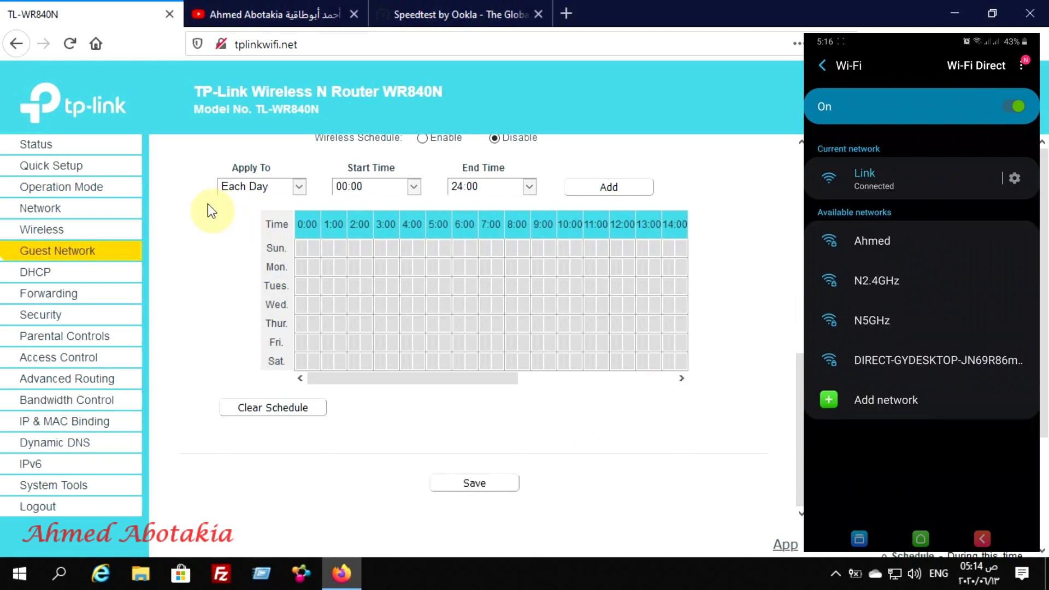
{"action": "left_click", "coordinate": [801, 161]}
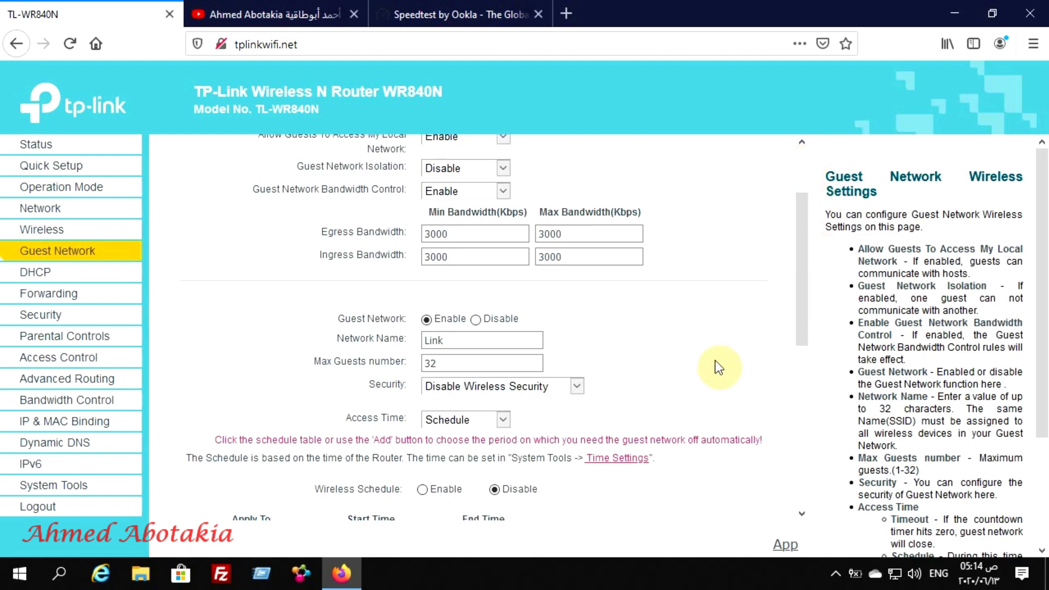
Secure the guest network with WPA/WPA2 - Personal and a wireless password, then save
{"action": "left_click", "coordinate": [576, 389]}
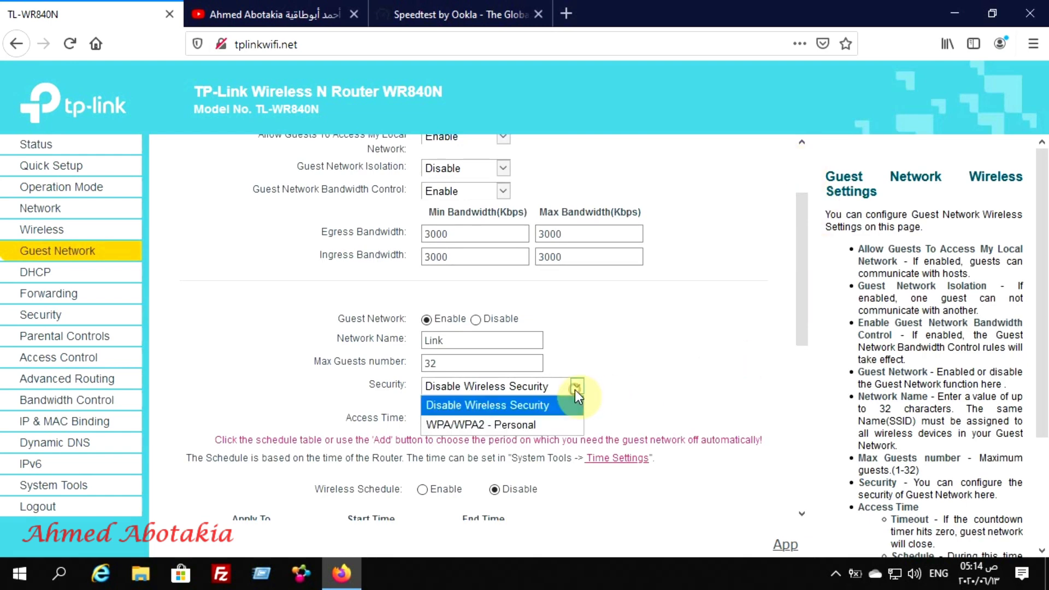
{"action": "left_click", "coordinate": [528, 426]}
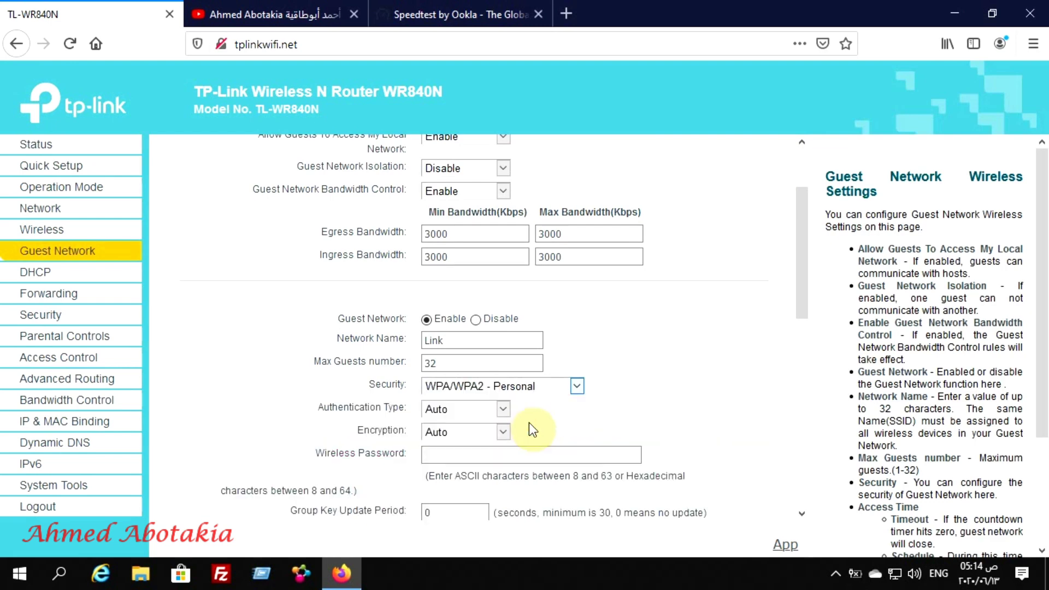
{"action": "left_click", "coordinate": [444, 457]}
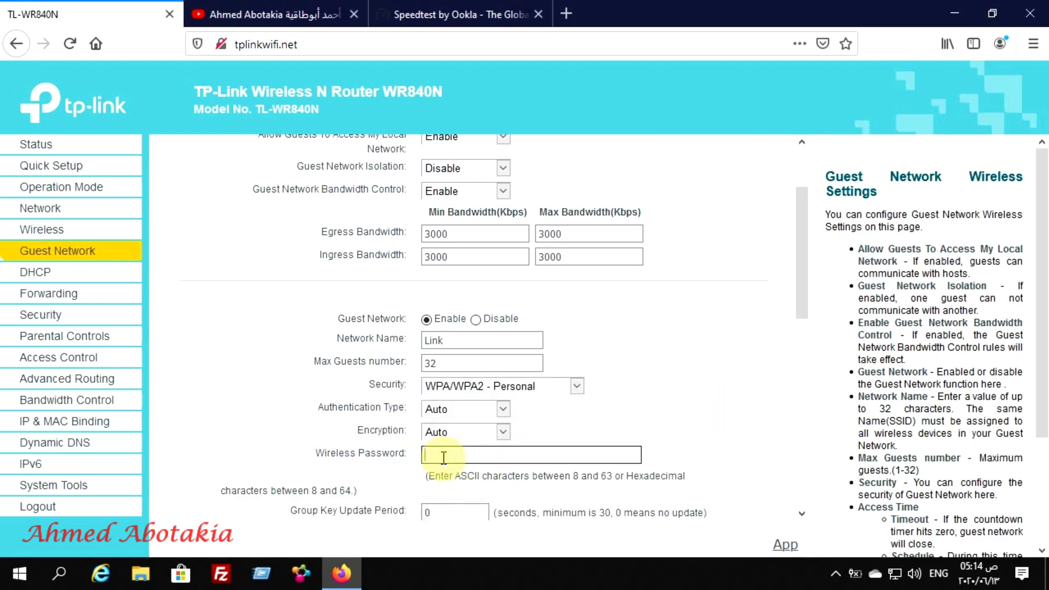
{"action": "type", "text": "12345678"}
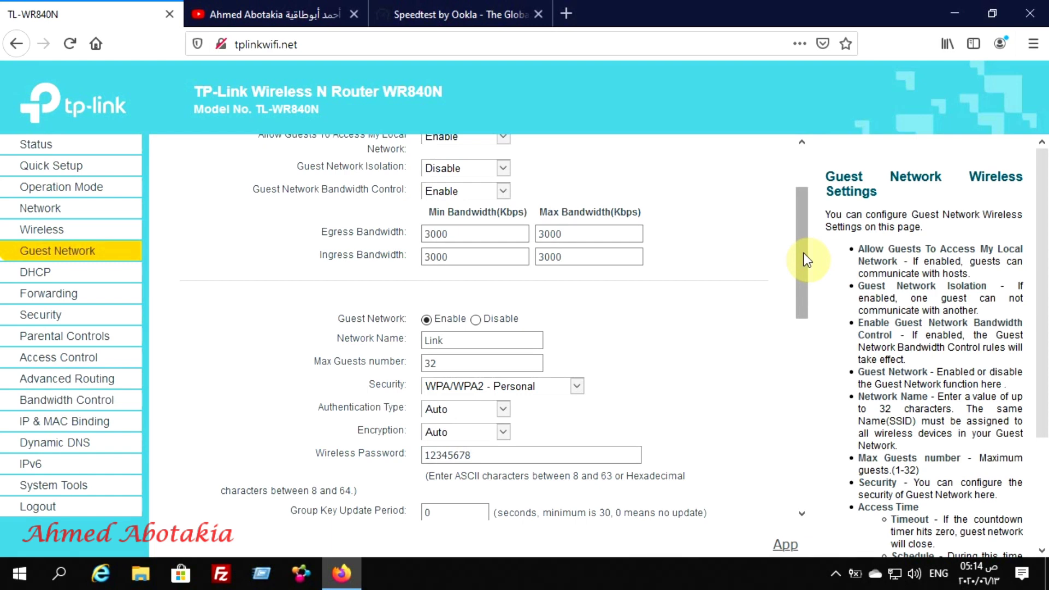
{"action": "left_click_drag", "start_coordinate": [804, 254], "coordinate": [808, 450]}
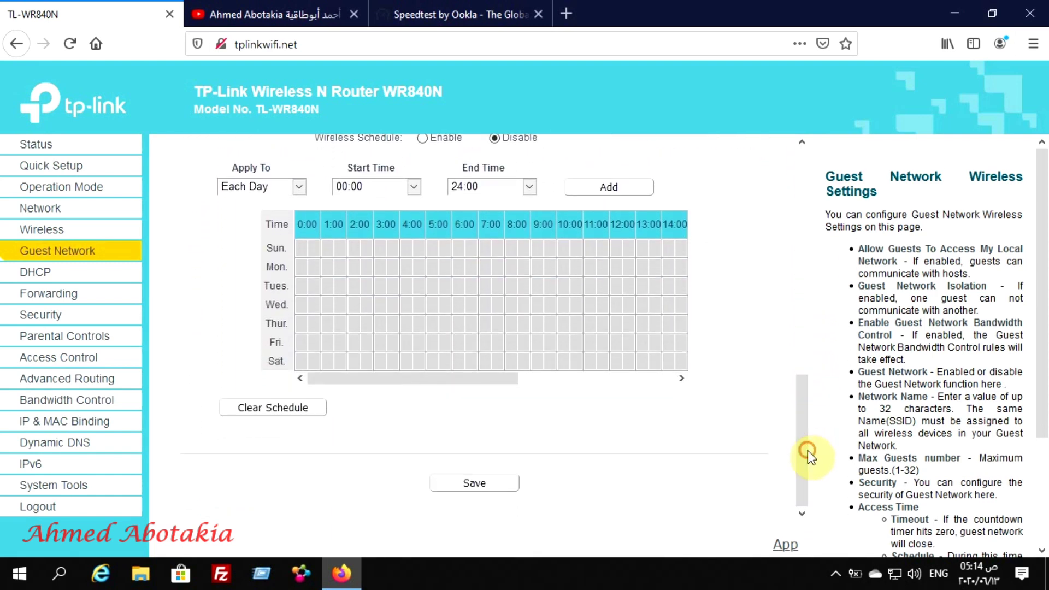
{"action": "left_click", "coordinate": [492, 489]}
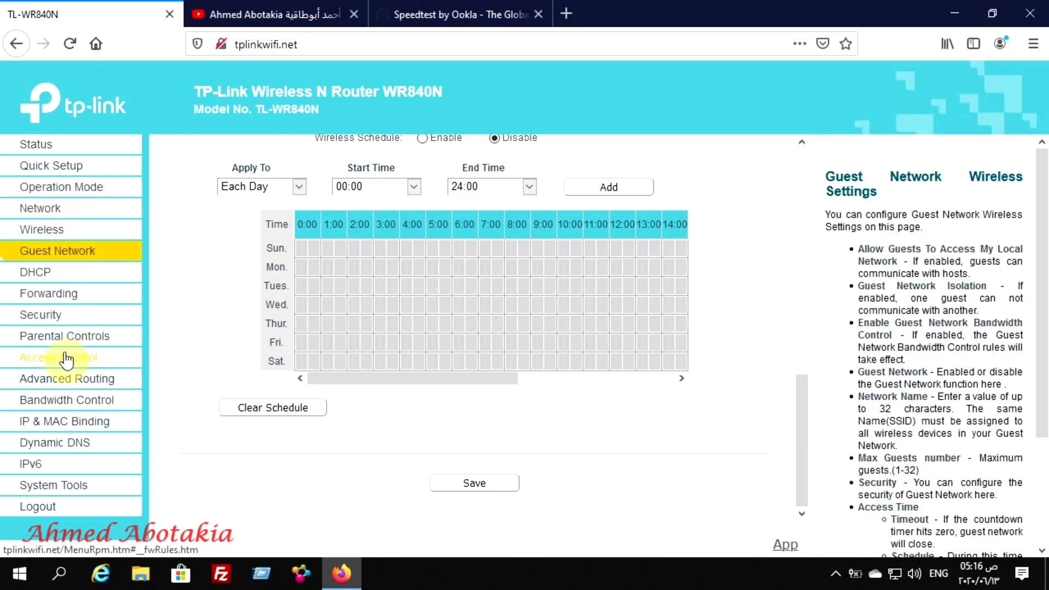
Go to the Bandwidth Control page in the left menu
{"action": "left_click", "coordinate": [54, 404]}
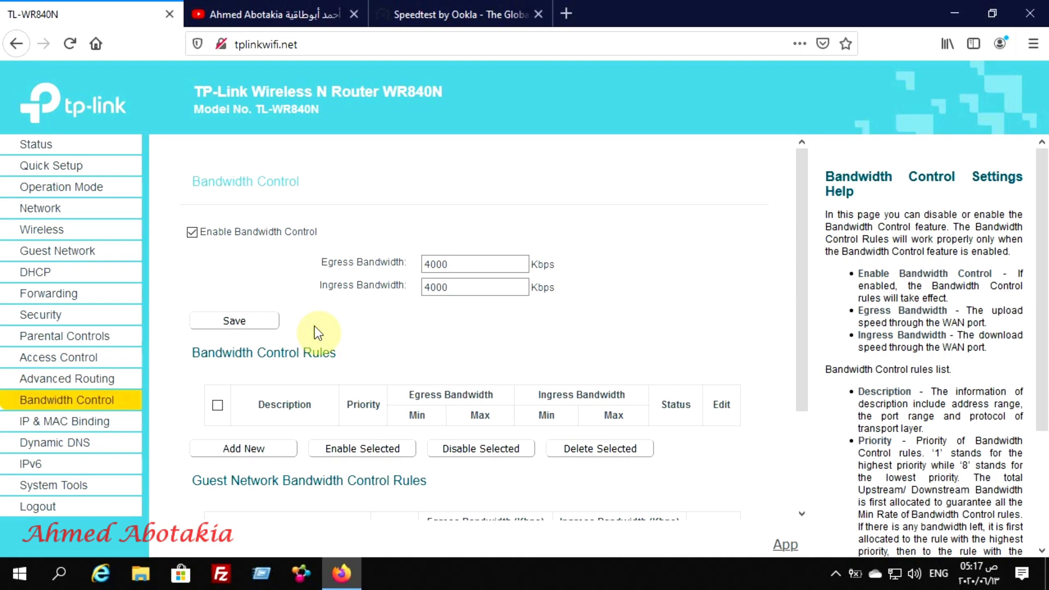
Set overall egress and ingress bandwidth to 20000 Kbps, save, and switch to the Speedtest tab
{"action": "left_click", "coordinate": [435, 288]}
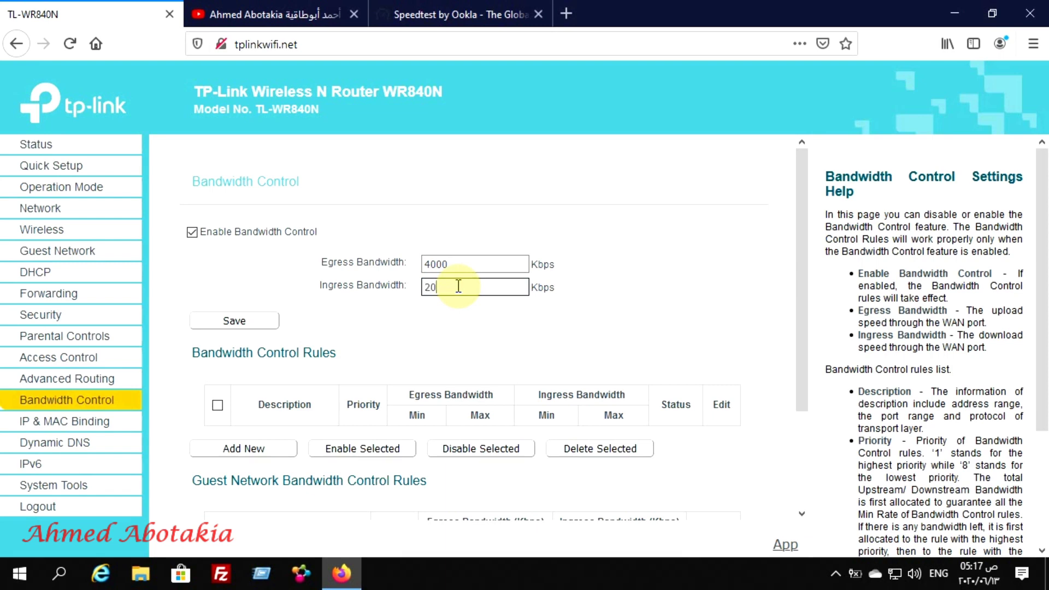
{"action": "left_click", "coordinate": [458, 261]}
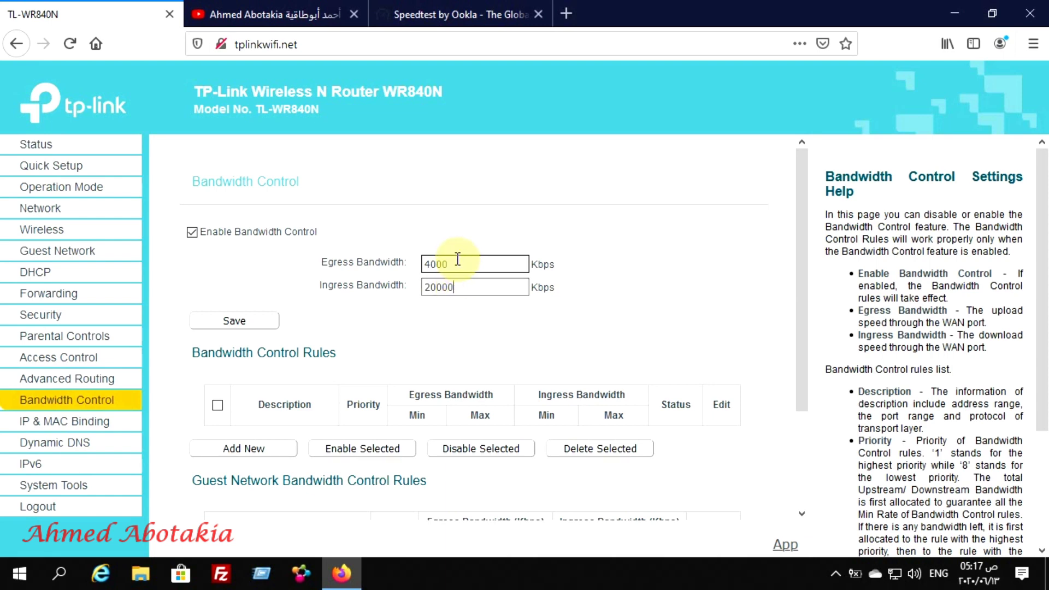
{"action": "key", "text": "BackSpace"}
{"action": "key", "text": "BackSpace"}
{"action": "key", "text": "BackSpace"}
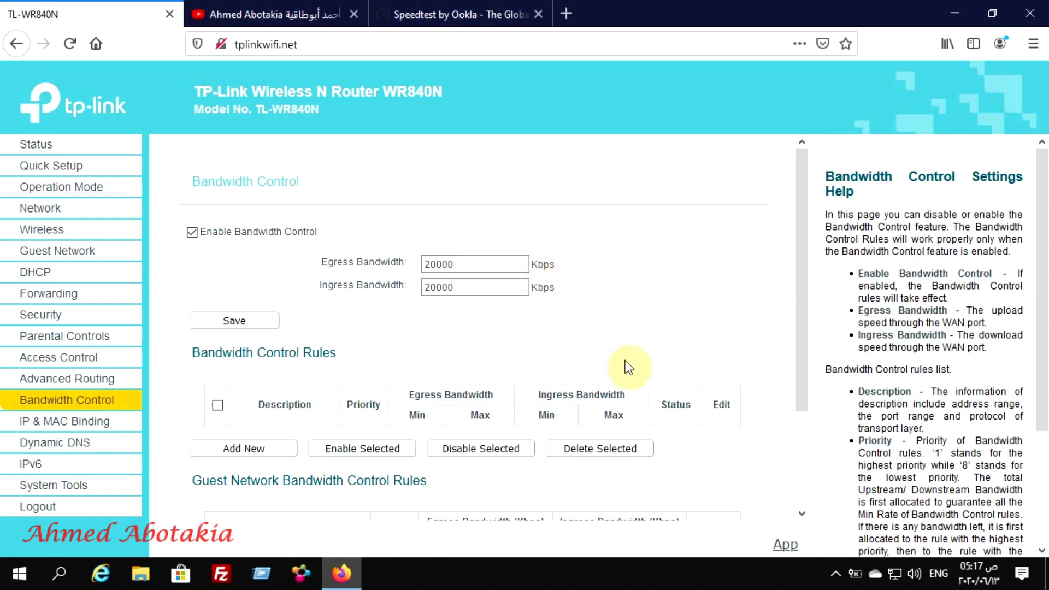
{"action": "left_click", "coordinate": [218, 324]}
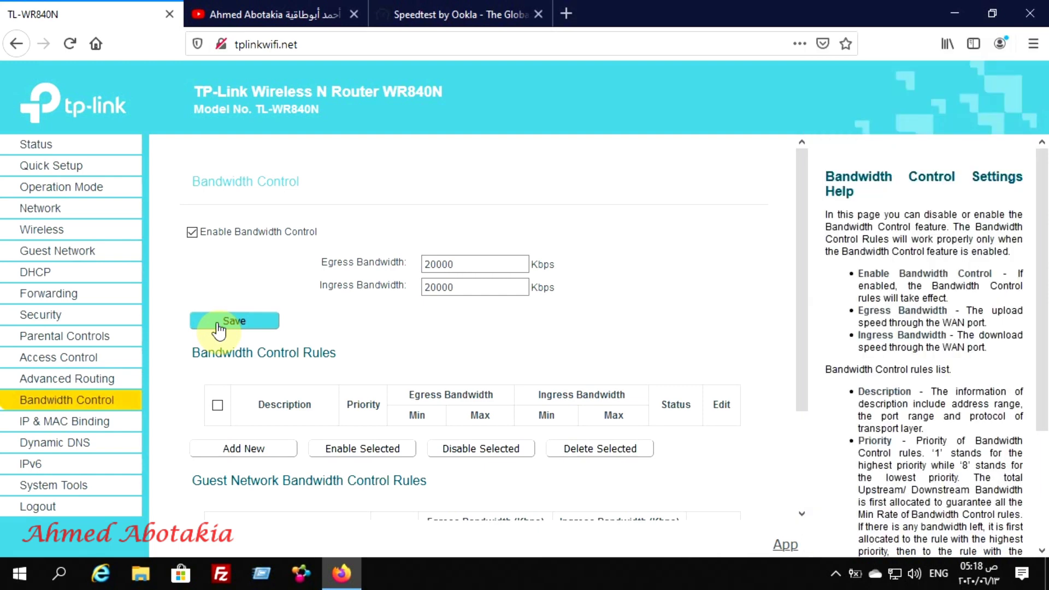
{"action": "left_click", "coordinate": [491, 14]}
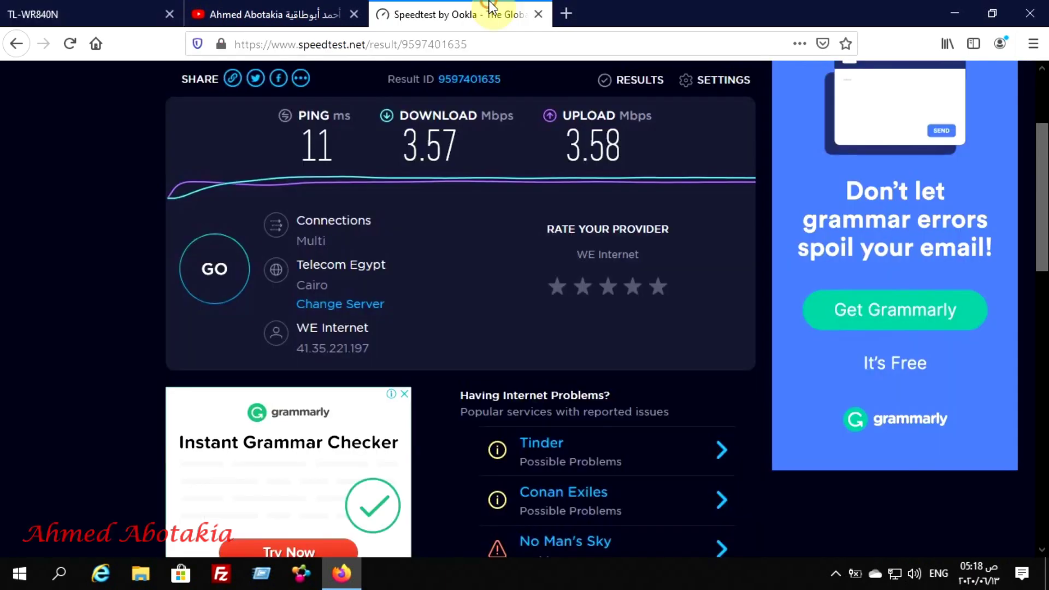
Run a new speed test (about 18 Mbps each way) and return to the router tab
{"action": "left_click", "coordinate": [213, 293]}
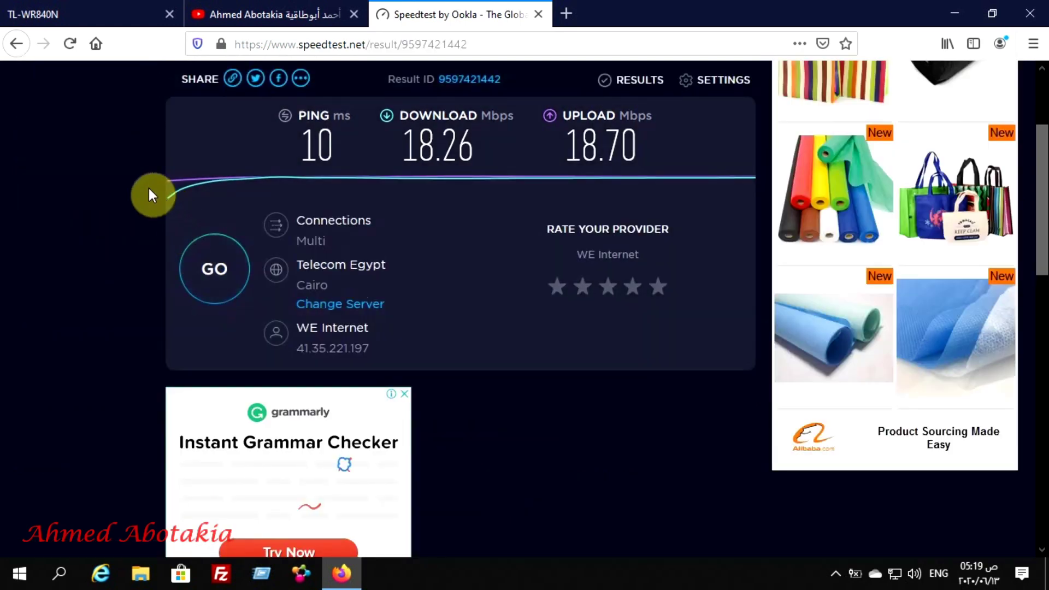
{"action": "left_click", "coordinate": [75, 2]}
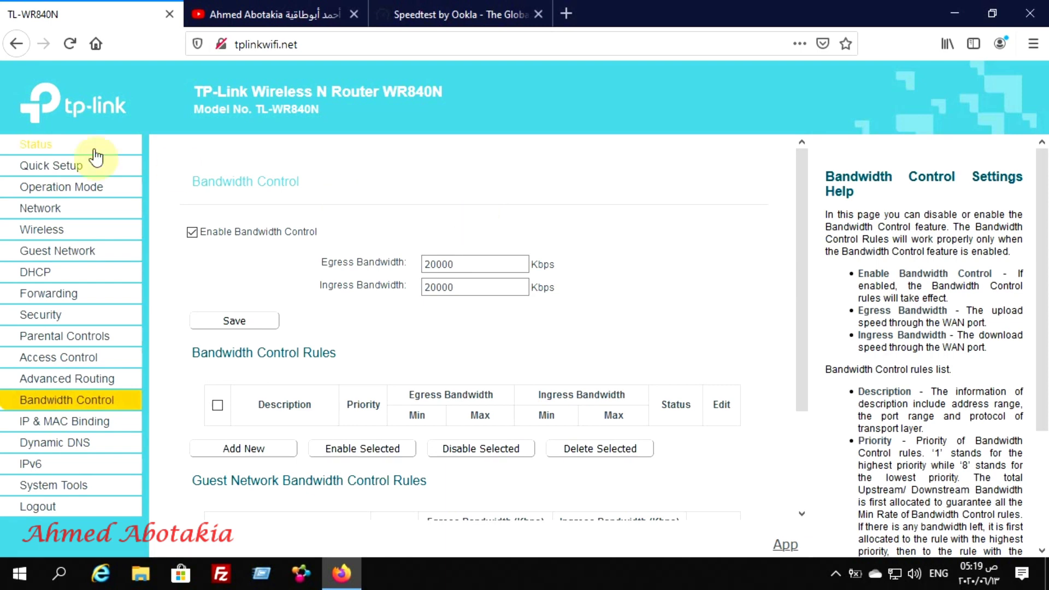
Check the Link guest network's 3000 Kbps limits, glancing at Wireless and Bandwidth Control pages
{"action": "left_click", "coordinate": [46, 261]}
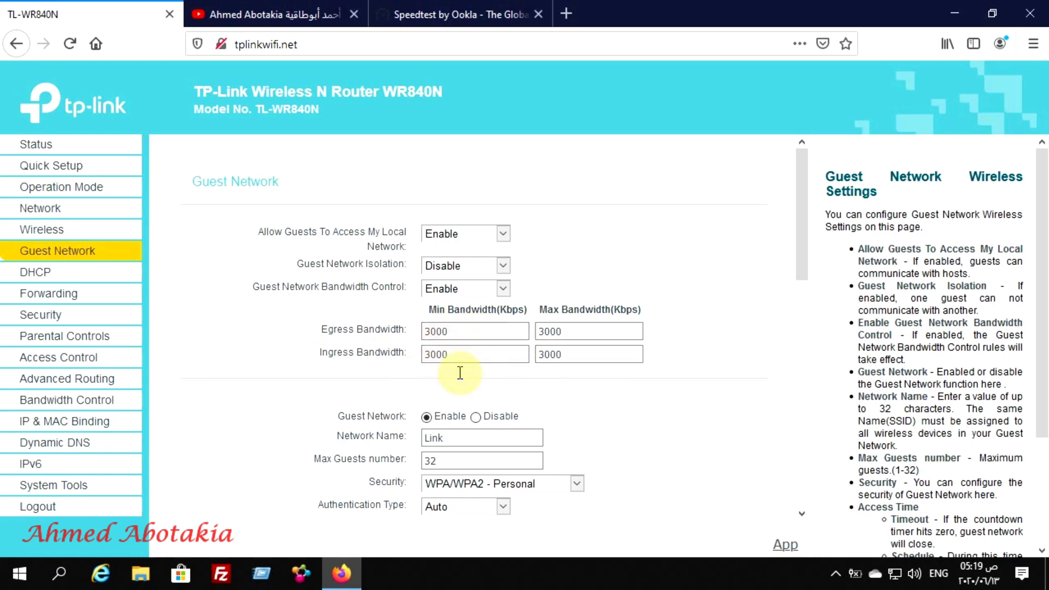
{"action": "left_click", "coordinate": [434, 331]}
{"action": "left_click", "coordinate": [54, 235]}
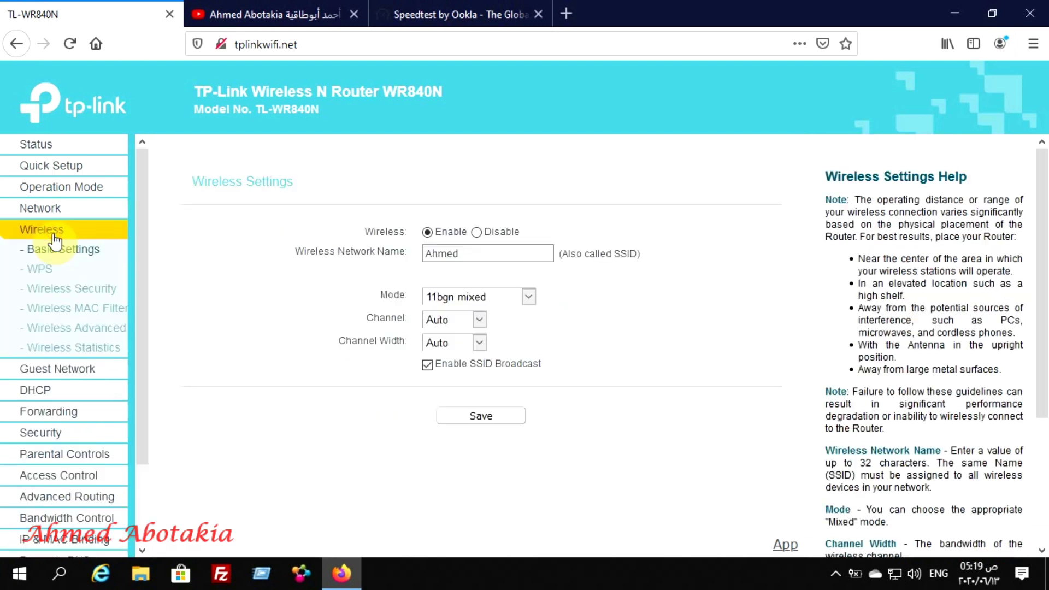
{"action": "left_click", "coordinate": [62, 518]}
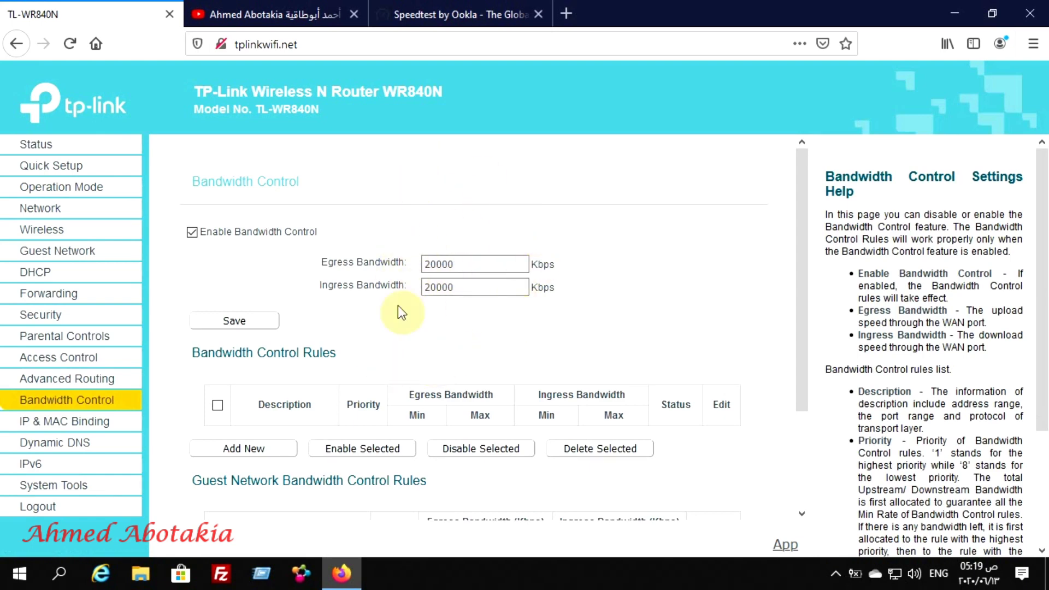
{"action": "left_click", "coordinate": [66, 253]}
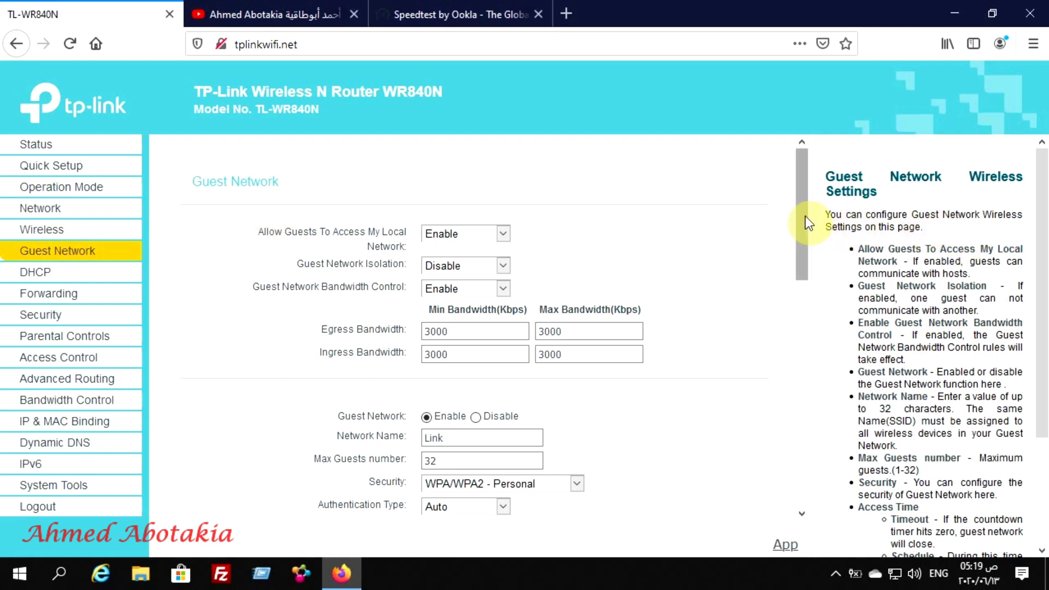
{"action": "left_click_drag", "start_coordinate": [804, 218], "coordinate": [799, 264]}
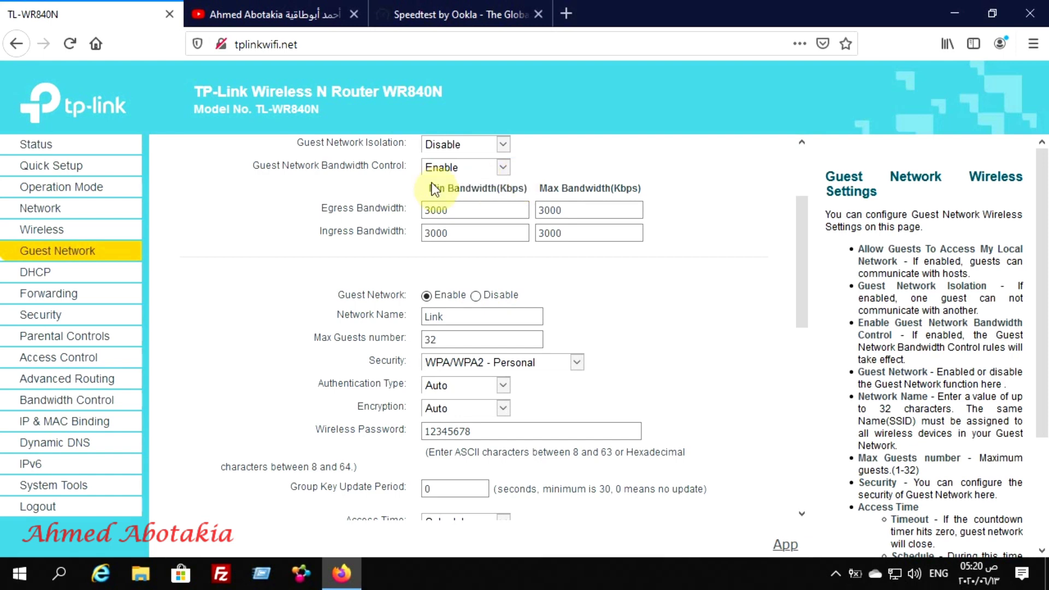
Go to Wireless > WPS and disable WPS
{"action": "left_click", "coordinate": [55, 233]}
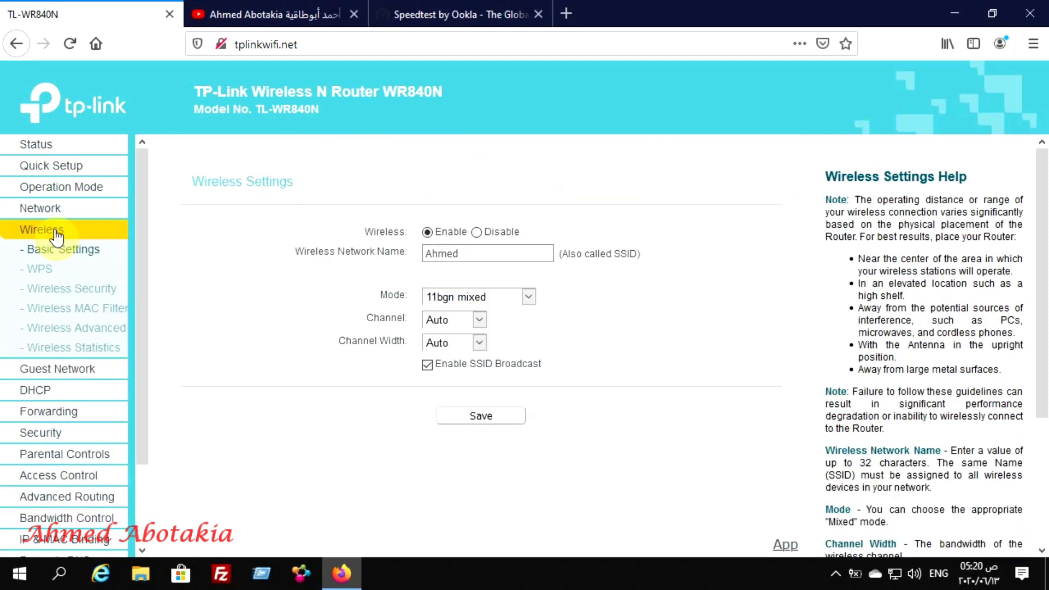
{"action": "left_click", "coordinate": [37, 269]}
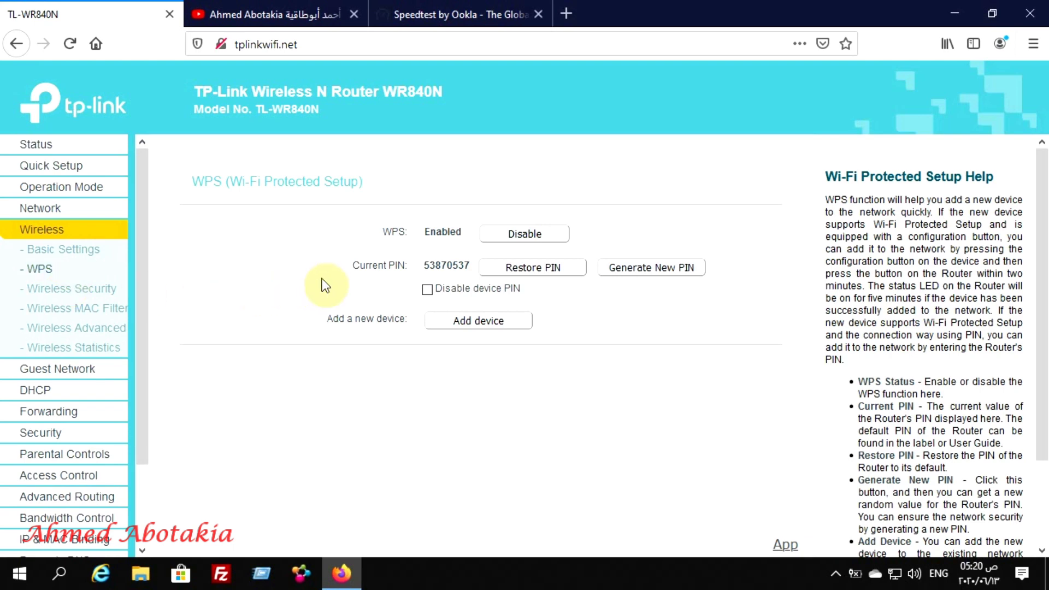
{"action": "left_click", "coordinate": [545, 238]}
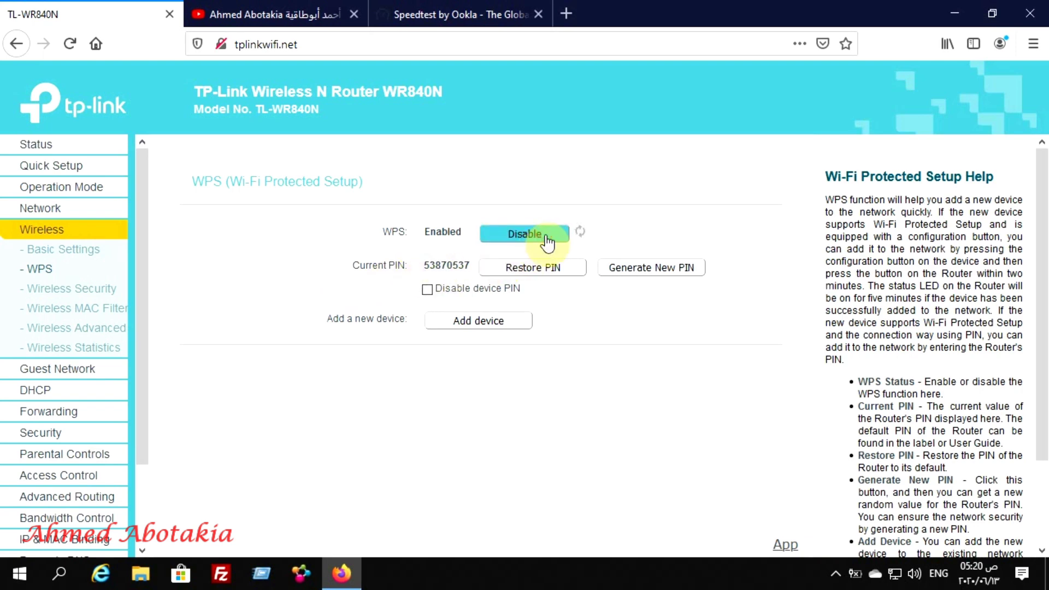